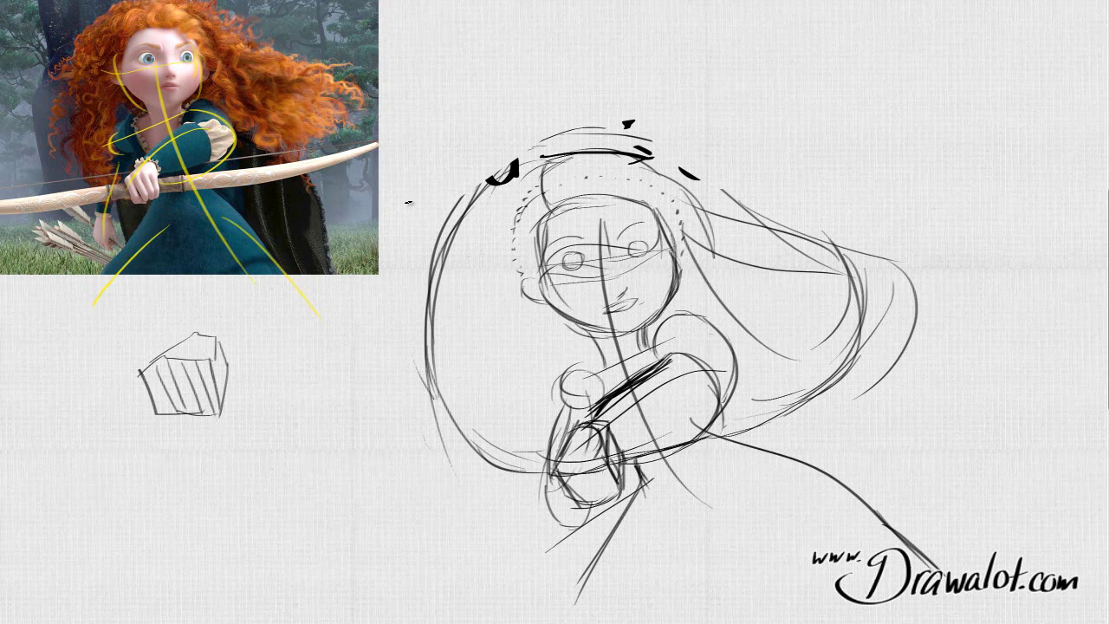
- Set the foreground colour to a bright, saturated green in the Color Picker
key("ctrl+shift+c")
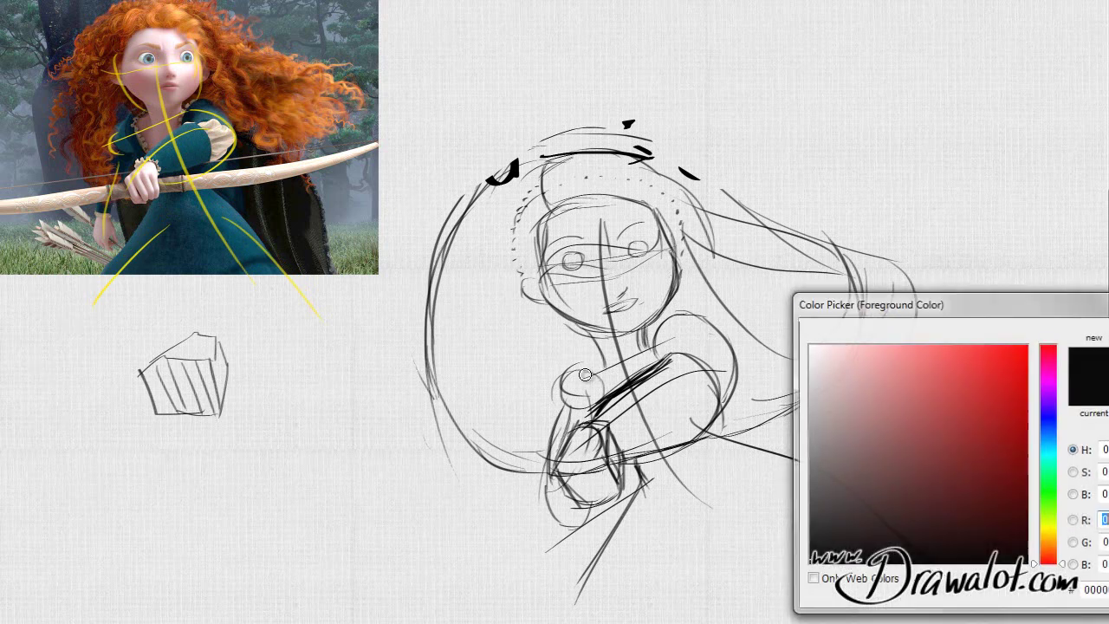
left_click_drag(1059, 522, 1055, 508)
left_click_drag(1008, 401, 1027, 347)
key("Return")
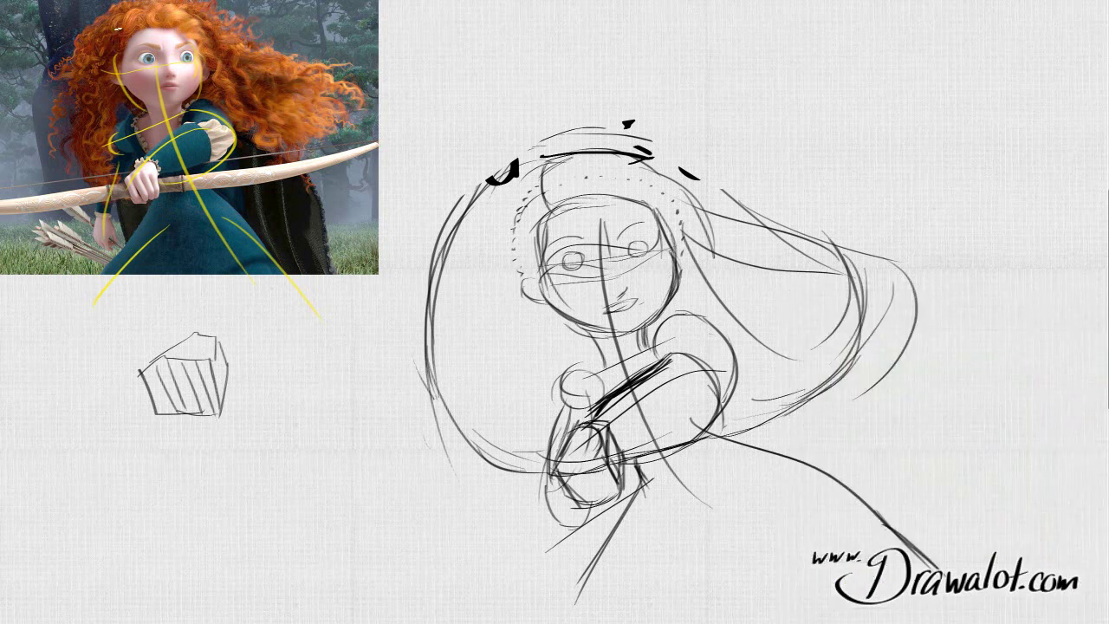
- Draw a thick green vertical line down the photo's face and a faint stroke by the shoulder circle
mouse_move(121, 19)
left_mouse_down()
mouse_move(113, 234)
mouse_move(111, 155)
mouse_move(121, 264)
left_mouse_up()
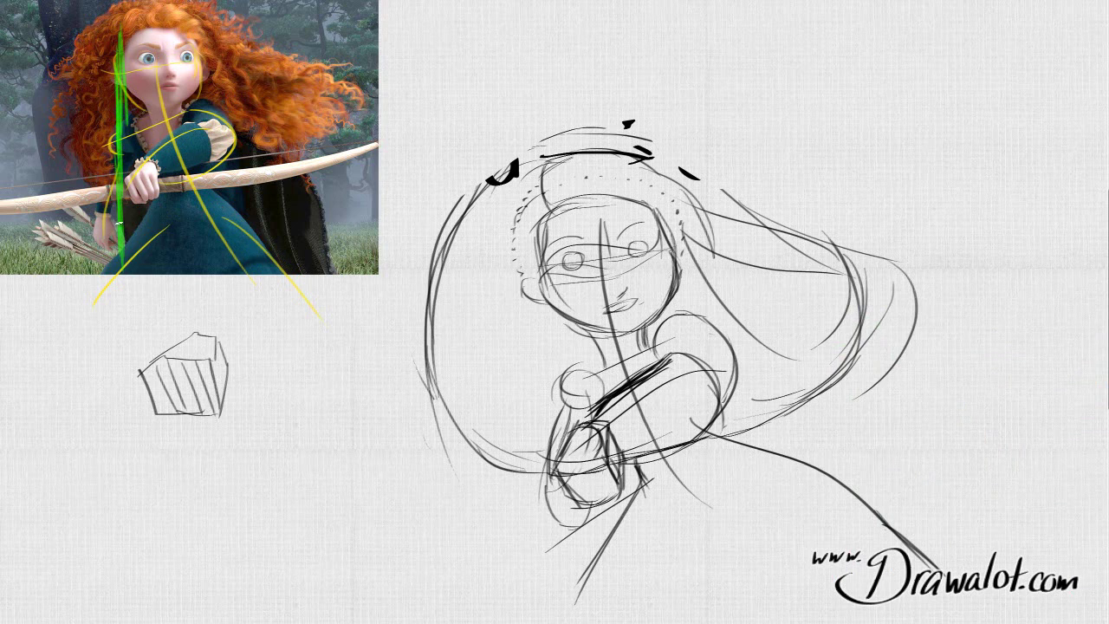
mouse_move(120, 31)
left_mouse_down()
mouse_move(122, 242)
mouse_move(113, 163)
left_mouse_up()
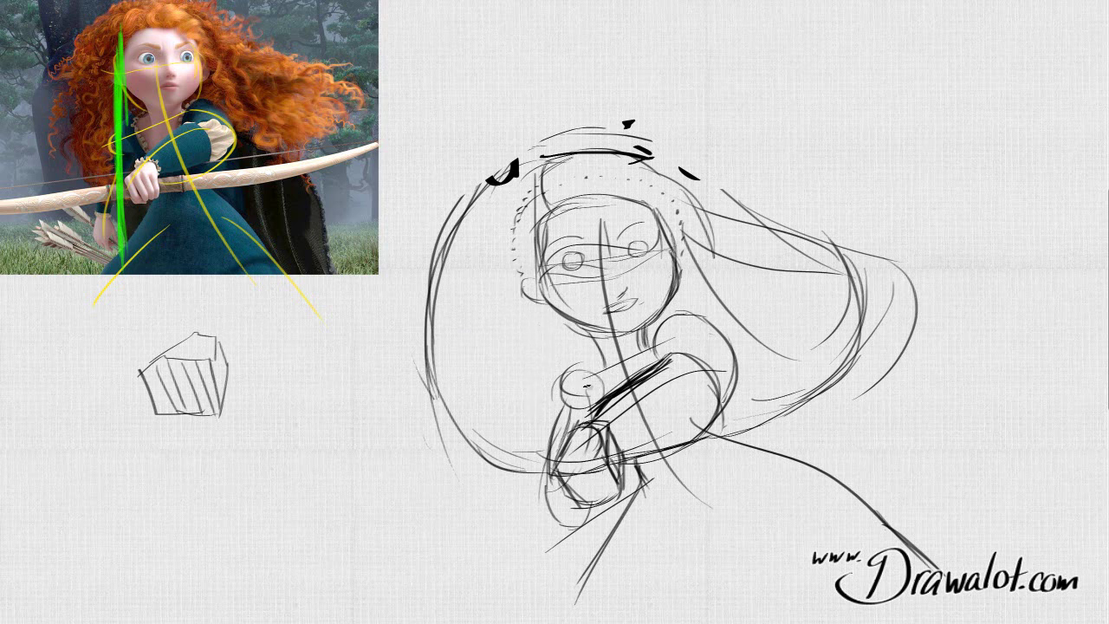
left_click_drag(541, 358, 543, 424)
- Add a second circle, a green line along the photo's bow, and a long horizontal sketch line
left_click_drag(540, 372, 551, 374)
left_click_drag(7, 179, 307, 168)
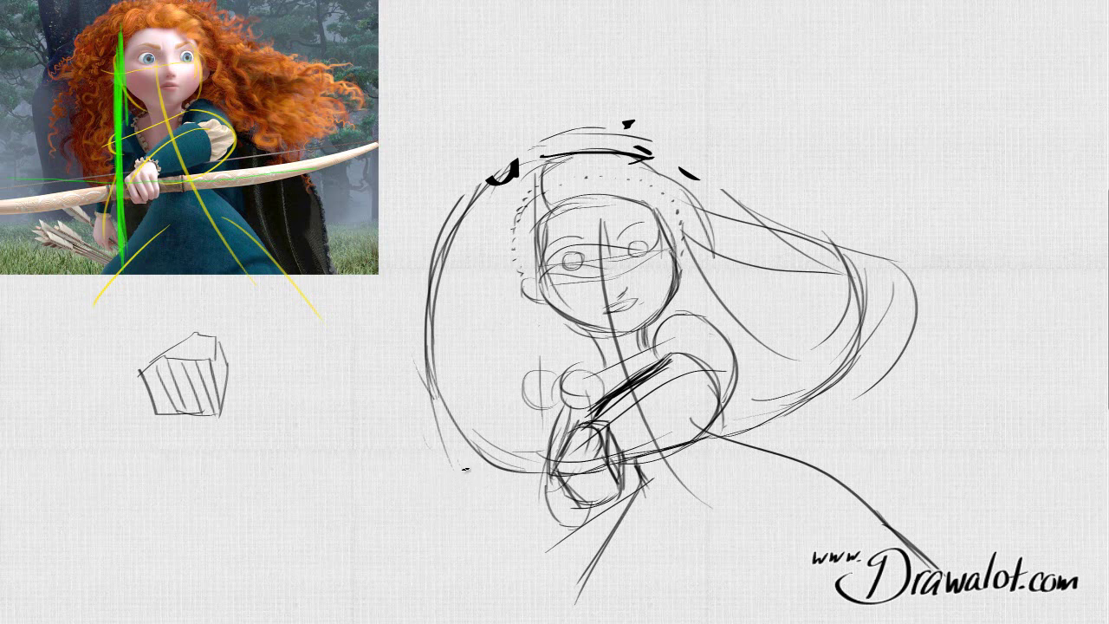
left_click_drag(308, 491, 1074, 497)
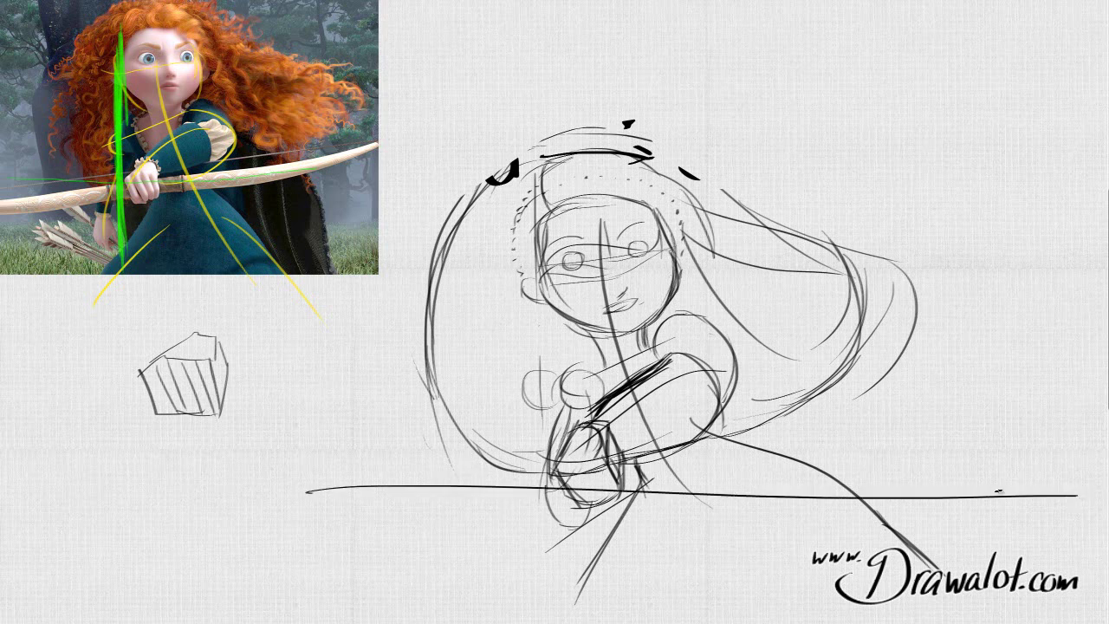
- Undo the long horizontal line, retrace the green bow guide, and draw a doubled green line above the head
key("ctrl+z")
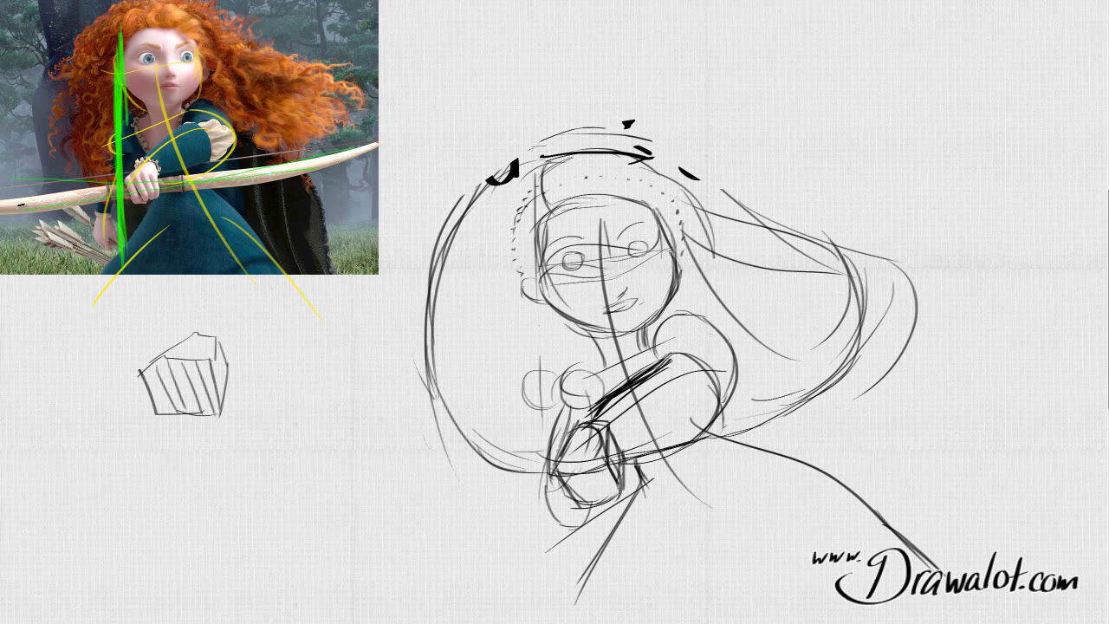
left_click_drag(81, 198, 368, 158)
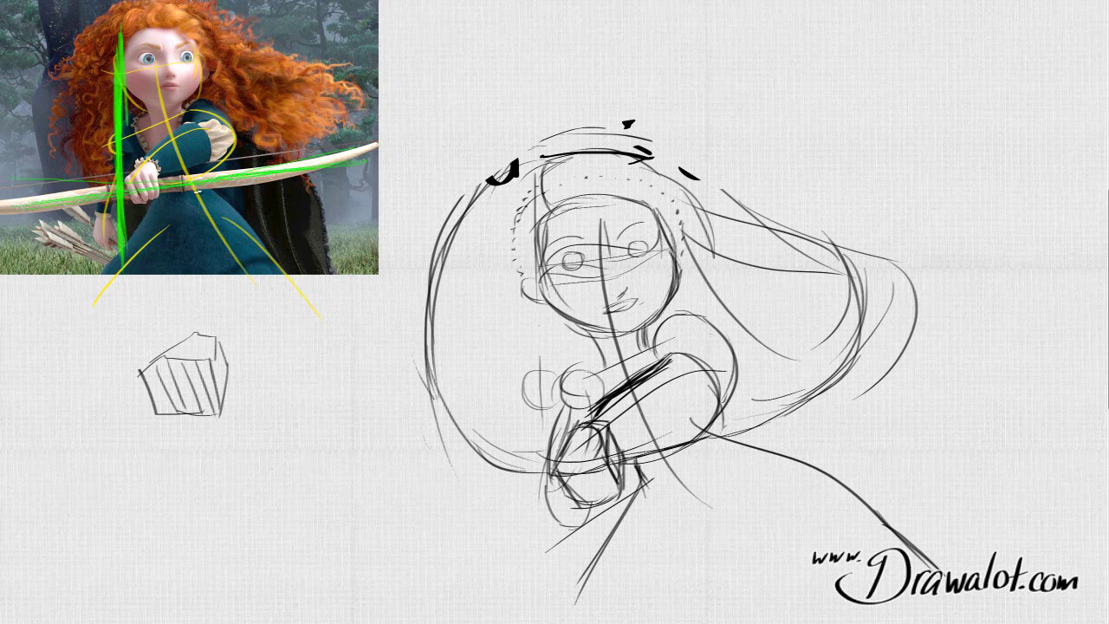
left_click_drag(415, 113, 730, 60)
left_click_drag(530, 81, 689, 71)
left_click_drag(428, 106, 711, 63)
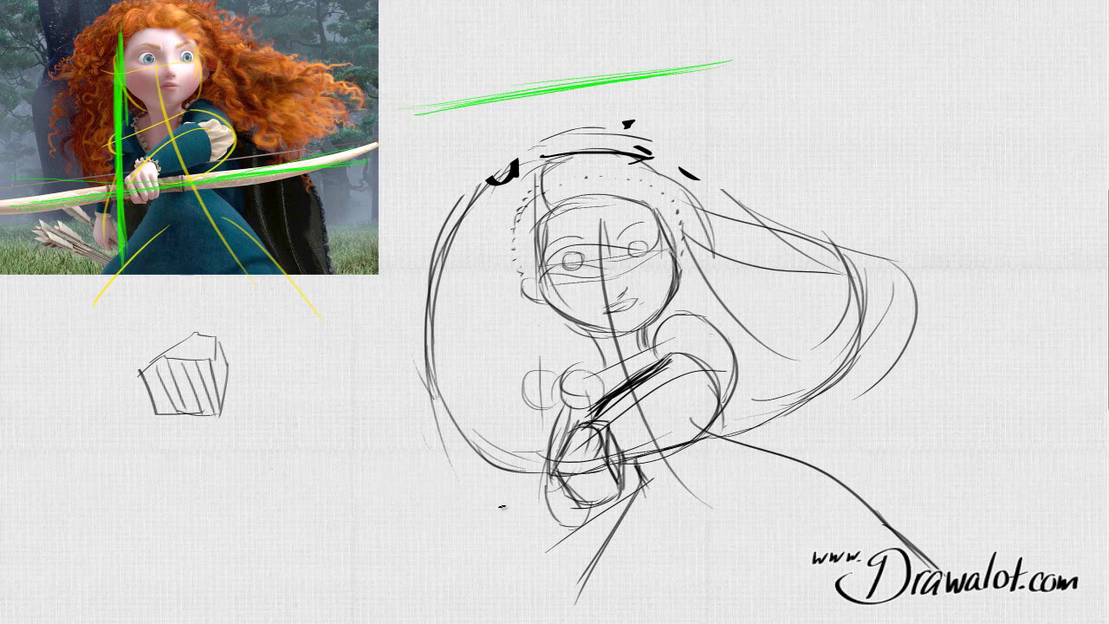
- Sketch the bow's long left and right limbs across the lower figure
left_click_drag(538, 488, 353, 534)
left_click_drag(633, 469, 942, 415)
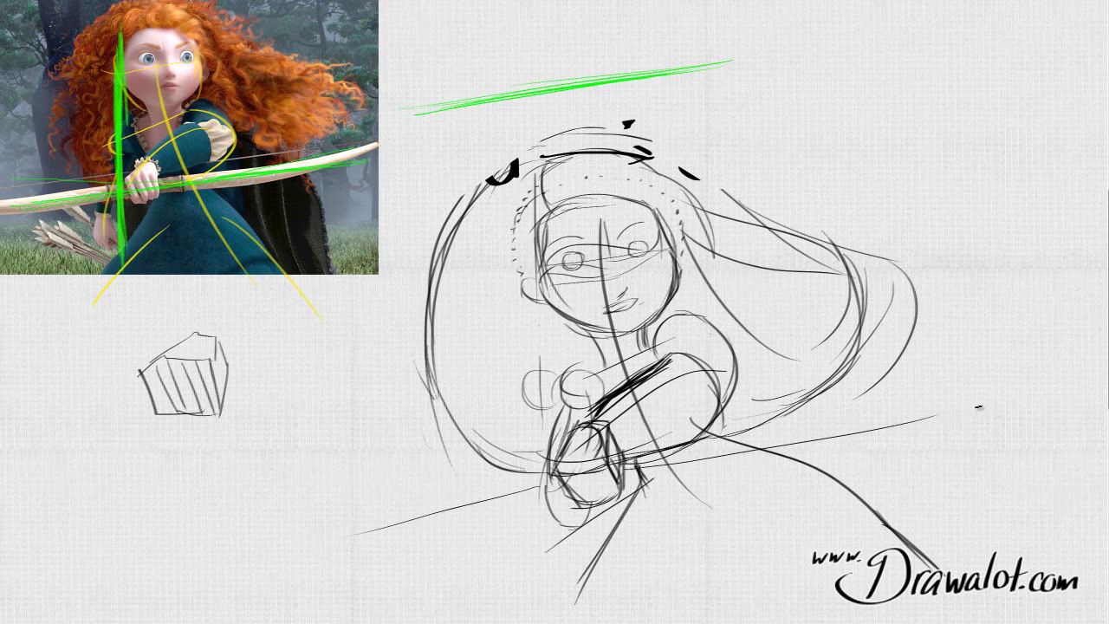
left_click_drag(1013, 407, 698, 451)
left_click_drag(554, 476, 251, 523)
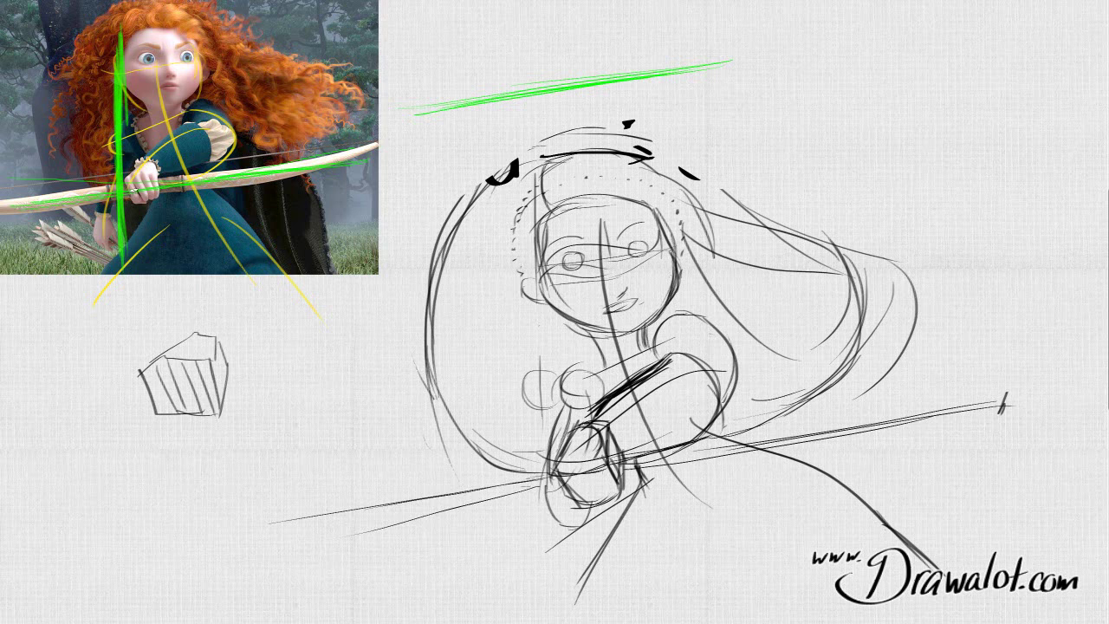
- Sketch and darken the bow grip where the hand holds it
left_click_drag(546, 476, 612, 465)
mouse_move(660, 491)
left_mouse_down()
mouse_move(625, 495)
mouse_move(643, 461)
left_mouse_up()
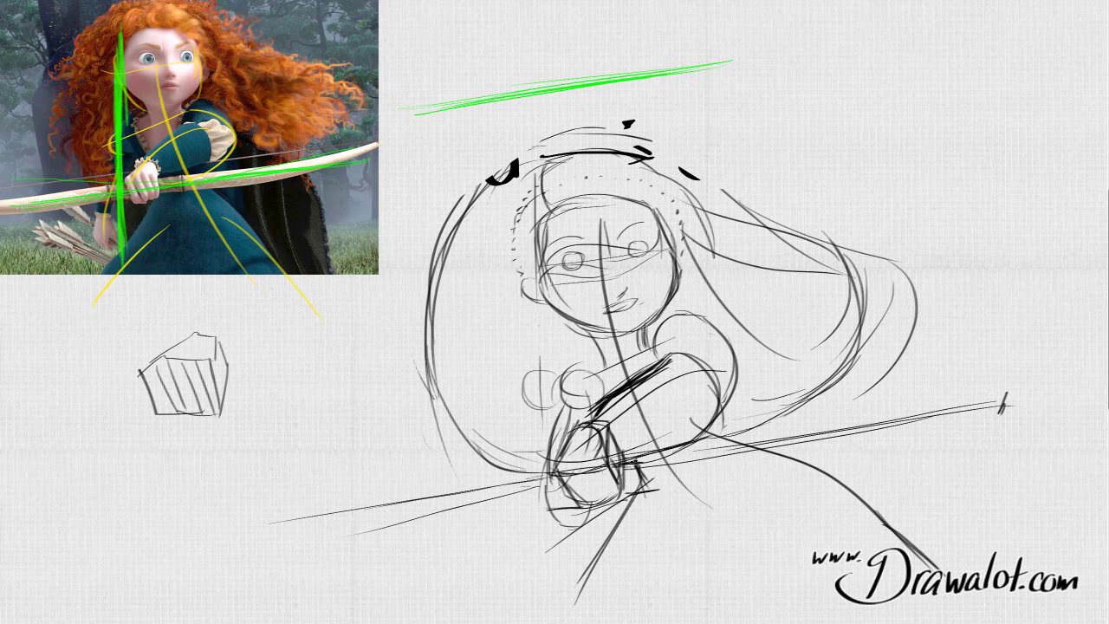
mouse_move(538, 483)
left_mouse_down()
mouse_move(570, 479)
mouse_move(572, 504)
mouse_move(582, 502)
left_mouse_up()
left_click_drag(650, 482, 622, 485)
- Add a vertical stroke and long diagonal lines at the sketch's lower right
left_click_drag(916, 433, 923, 552)
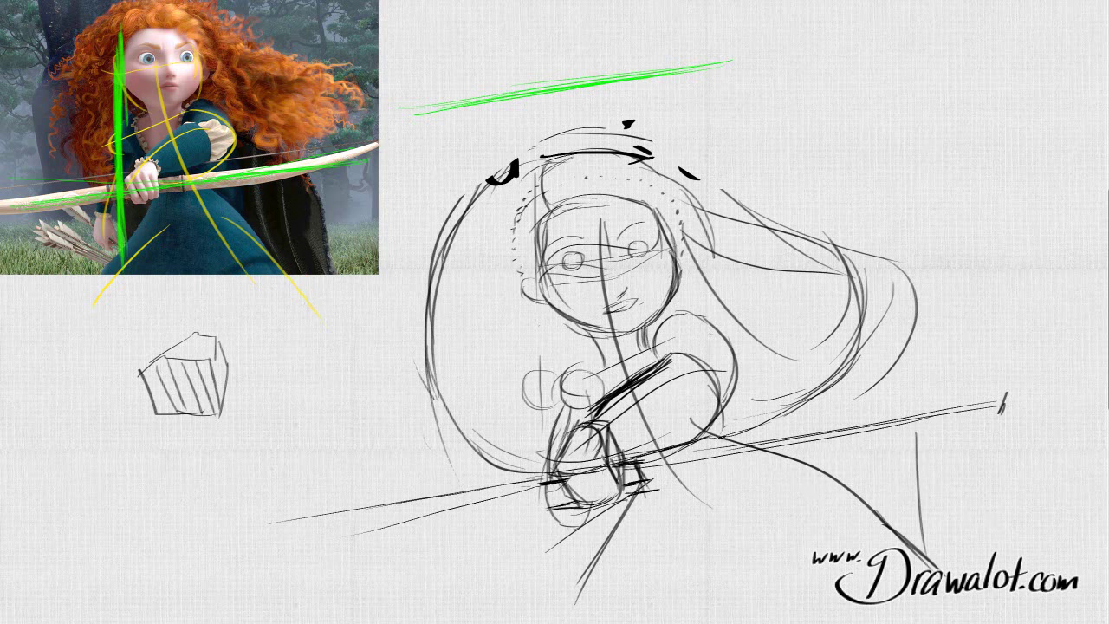
mouse_move(788, 489)
left_mouse_down()
mouse_move(938, 622)
mouse_move(927, 622)
left_mouse_up()
left_click_drag(762, 462, 868, 560)
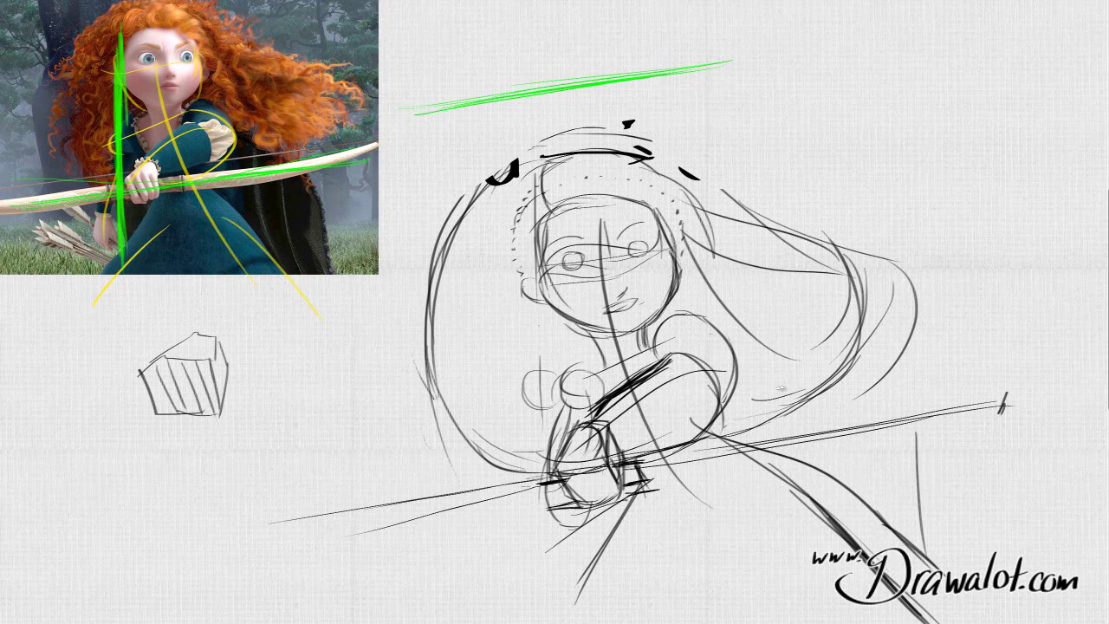
mouse_move(837, 436)
left_mouse_down()
mouse_move(835, 474)
mouse_move(811, 455)
mouse_move(961, 429)
left_mouse_up()
- Retrace and extend the bow's upper and lower lines, then draw a long near-vertical line at left
mouse_move(868, 455)
left_mouse_down()
mouse_move(1048, 394)
mouse_move(978, 416)
left_mouse_up()
left_click_drag(1040, 396, 901, 451)
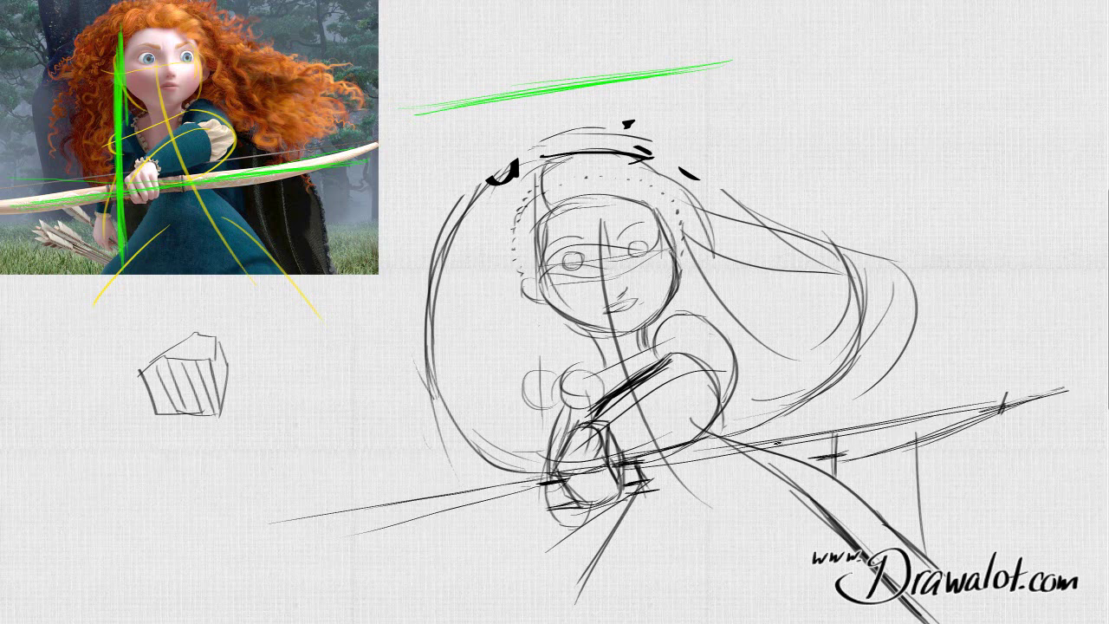
mouse_move(835, 457)
left_mouse_down()
mouse_move(620, 487)
mouse_move(690, 474)
left_mouse_up()
left_click_drag(546, 504, 360, 533)
left_click_drag(217, 528, 434, 528)
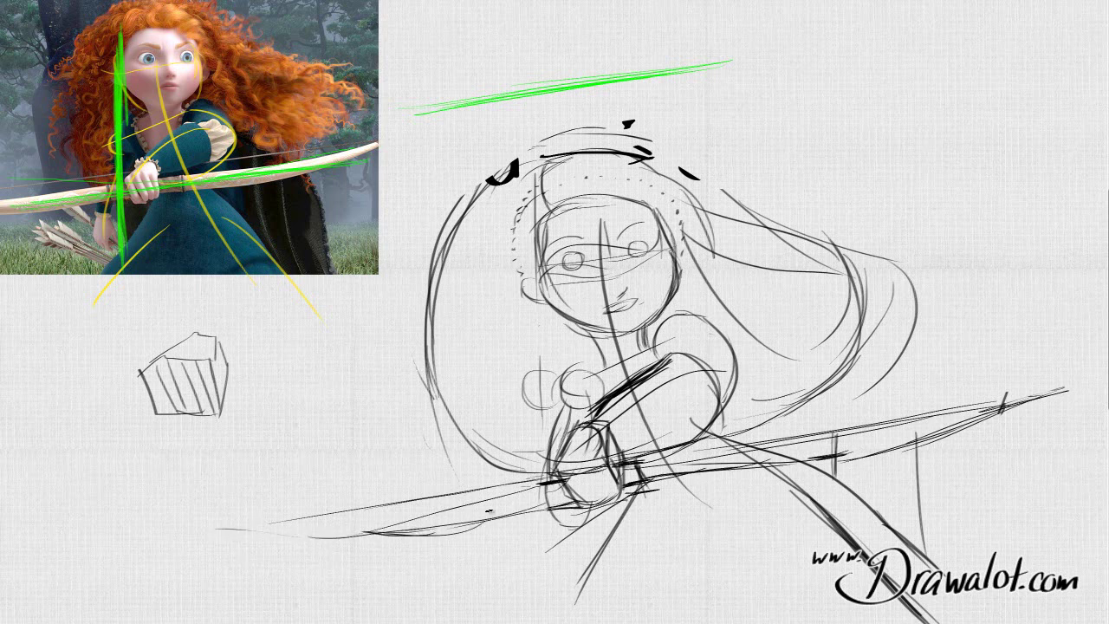
left_click_drag(347, 388, 370, 617)
- Lay two more strokes over the left near-vertical line to make it heavier
left_click_drag(362, 365, 368, 620)
left_click_drag(350, 410, 363, 620)
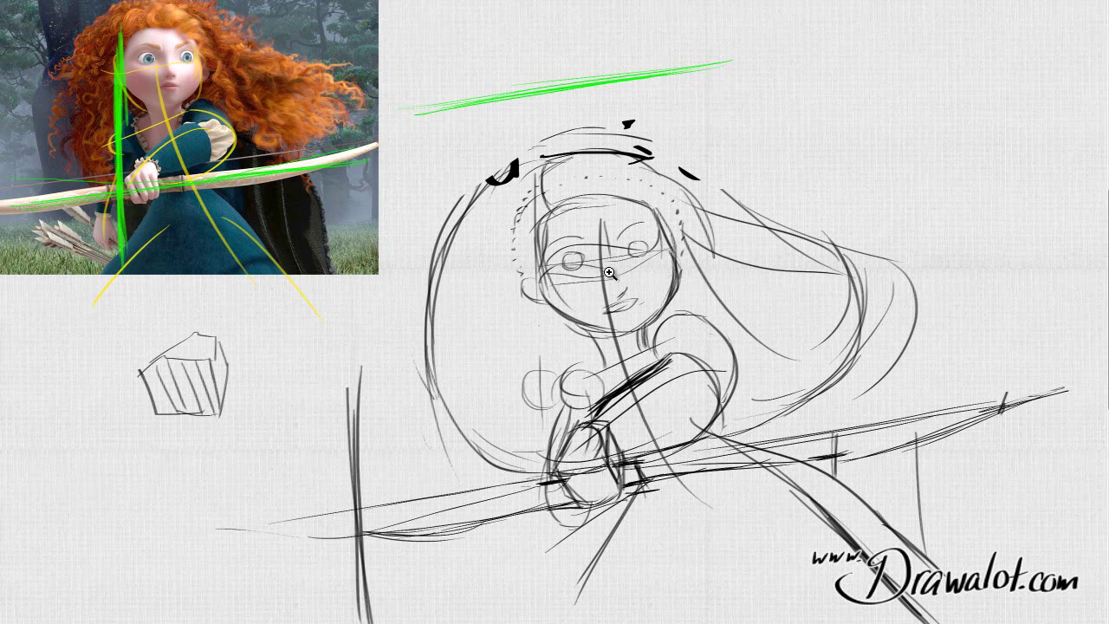
- Zoom in on the face, draw the nose line, and mark the photo's hair top and neck in green
left_click(604, 270)
left_click(603, 267)
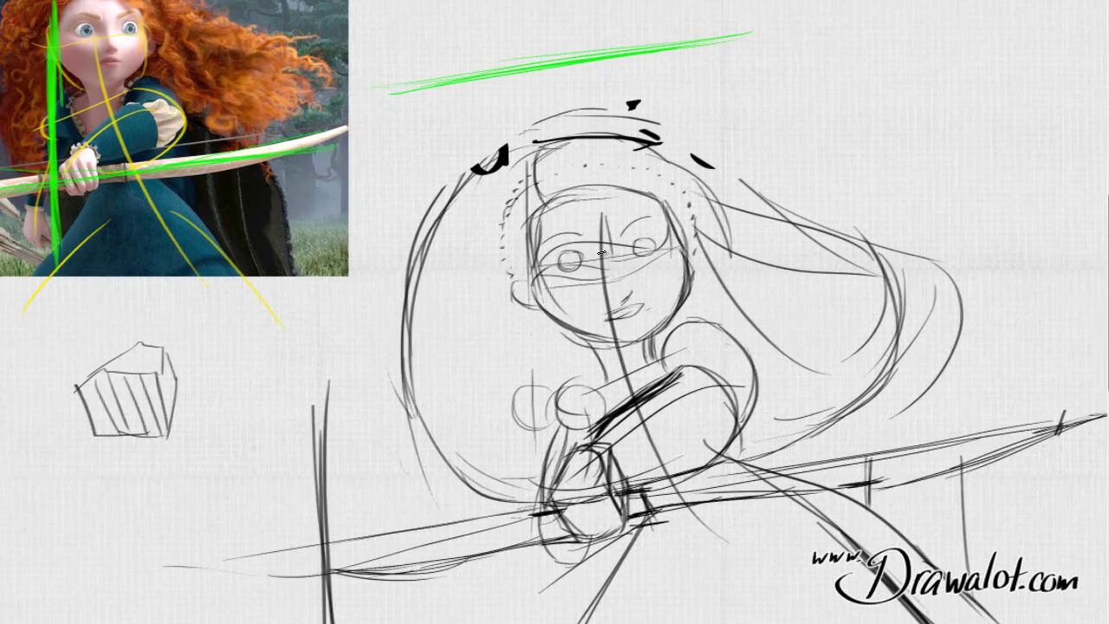
left_click(603, 260)
left_click(683, 329)
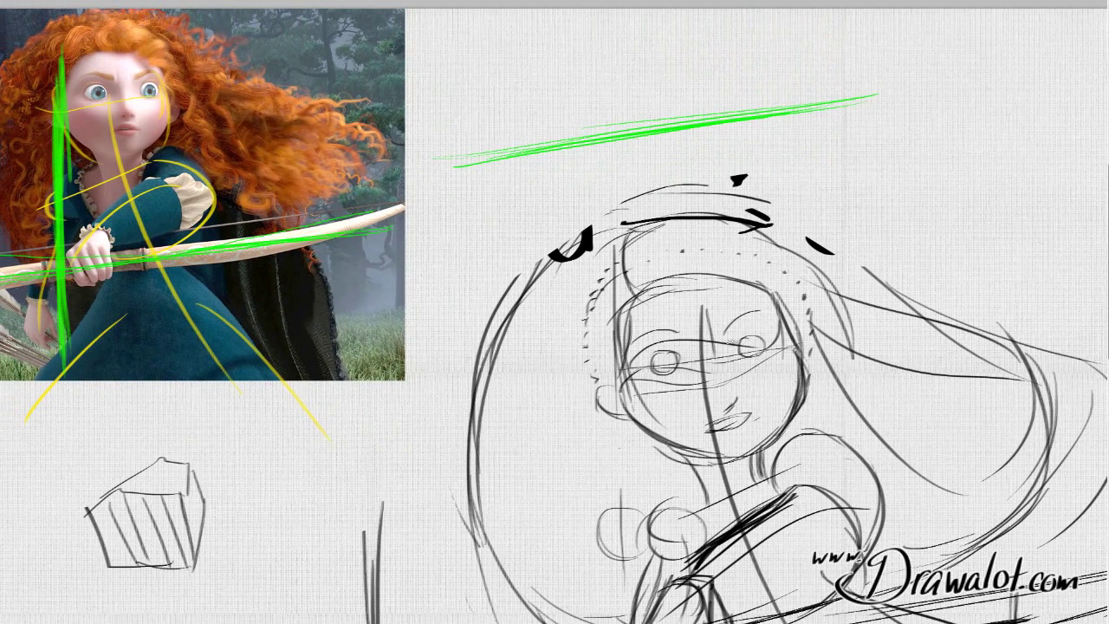
left_click_drag(741, 410, 705, 322)
left_click_drag(726, 437, 714, 327)
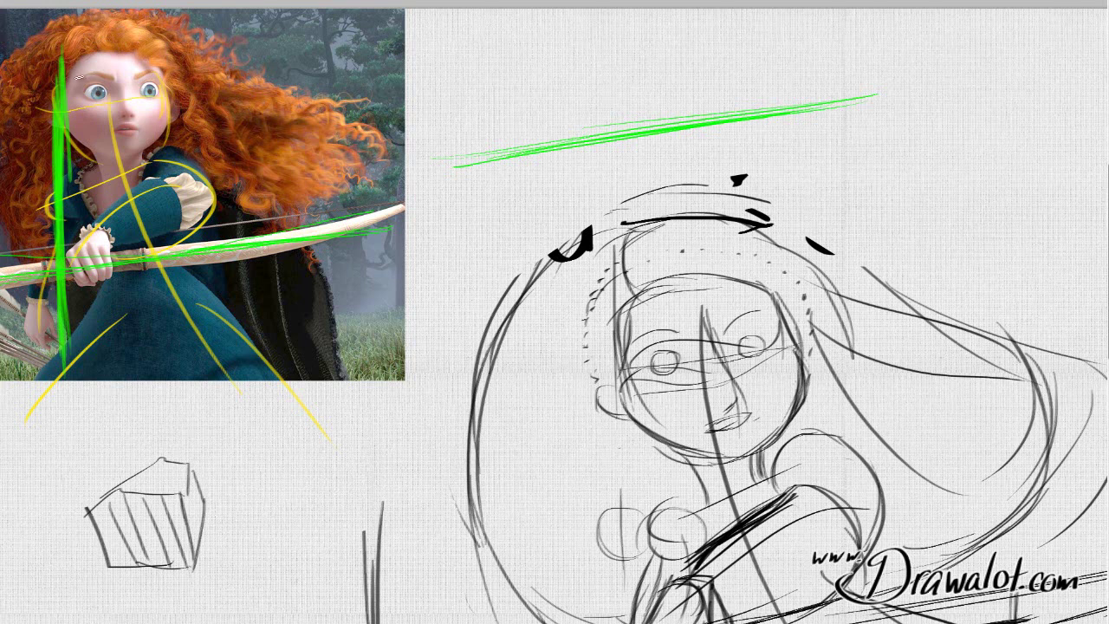
left_click_drag(62, 53, 137, 46)
left_click_drag(93, 162, 144, 158)
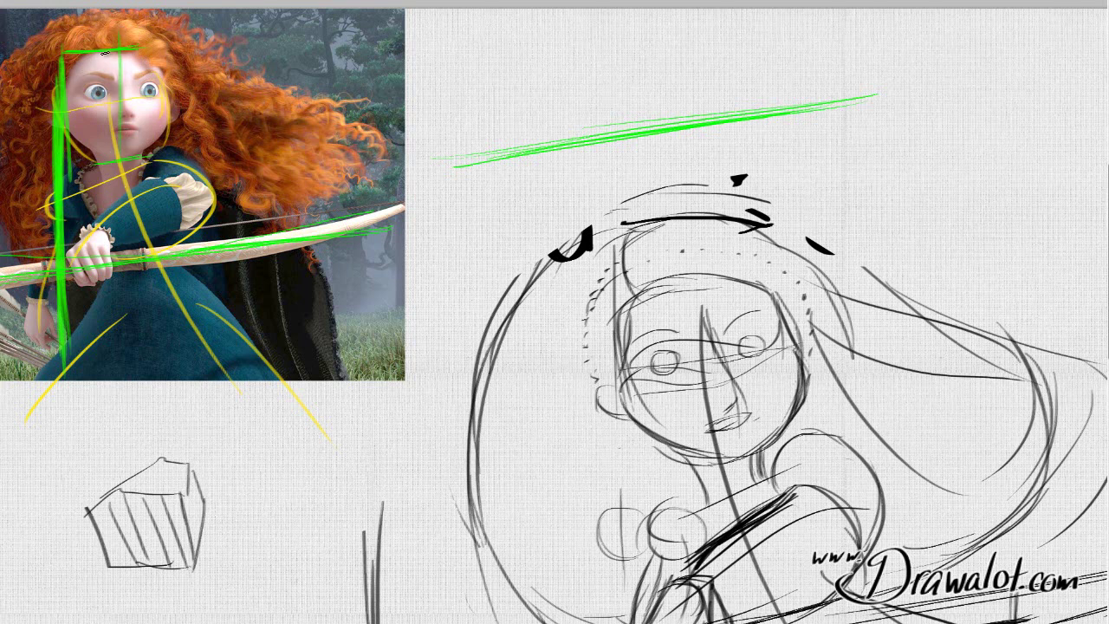
- Draw green centre lines on both faces and mark the reference's eye line, eyebrow and head top
left_click_drag(110, 36, 128, 182)
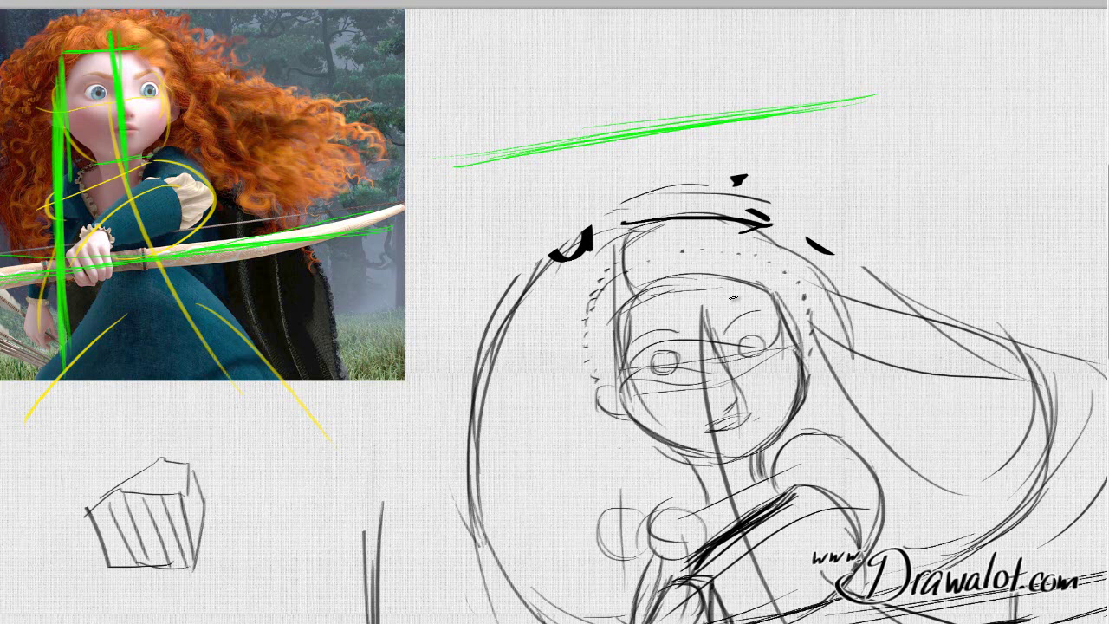
left_click_drag(691, 234, 728, 456)
left_click_drag(698, 294, 729, 433)
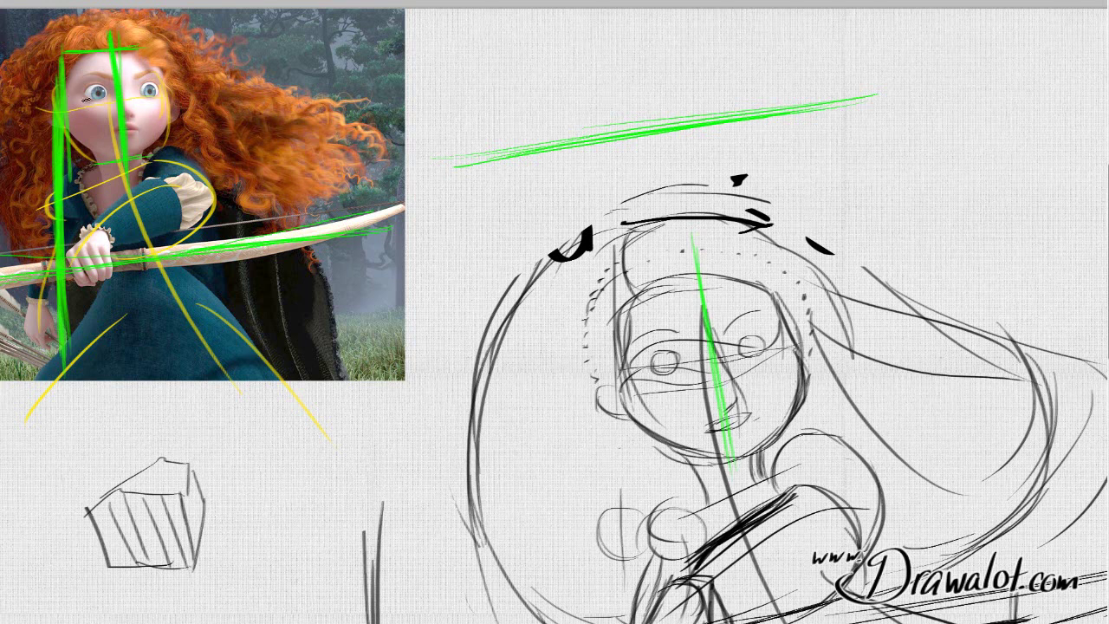
left_click_drag(83, 93, 165, 91)
left_click_drag(131, 78, 158, 75)
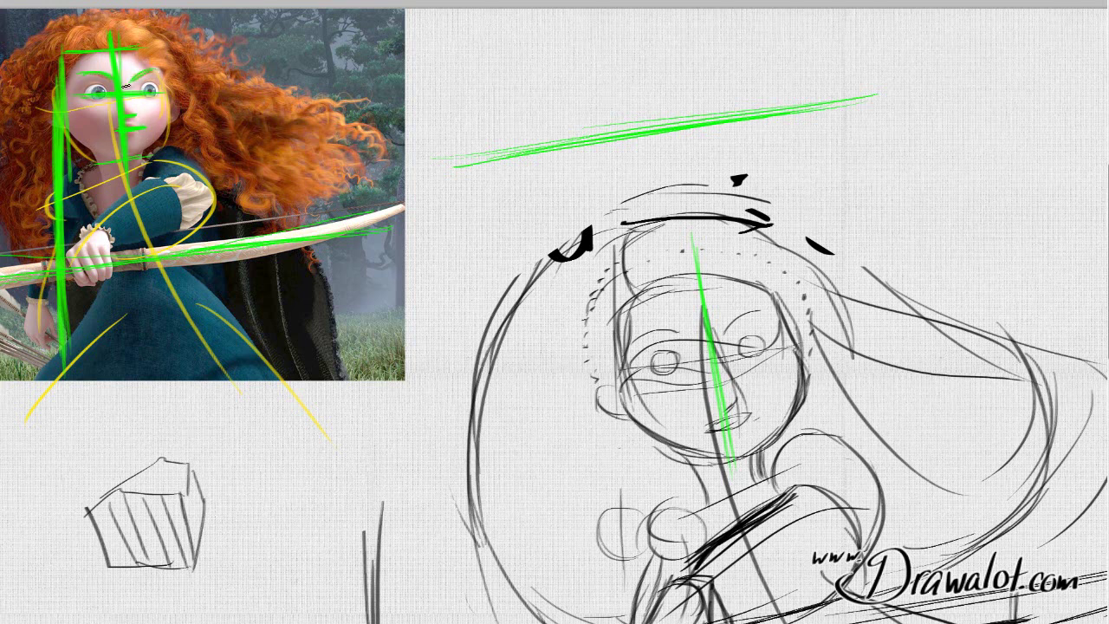
left_click_drag(117, 33, 87, 39)
- Mark the sketch's forehead, chin and eye line in green, then draw both eyes with pupils
left_click_drag(649, 253, 705, 243)
left_click_drag(719, 463, 769, 455)
left_click_drag(634, 372, 778, 347)
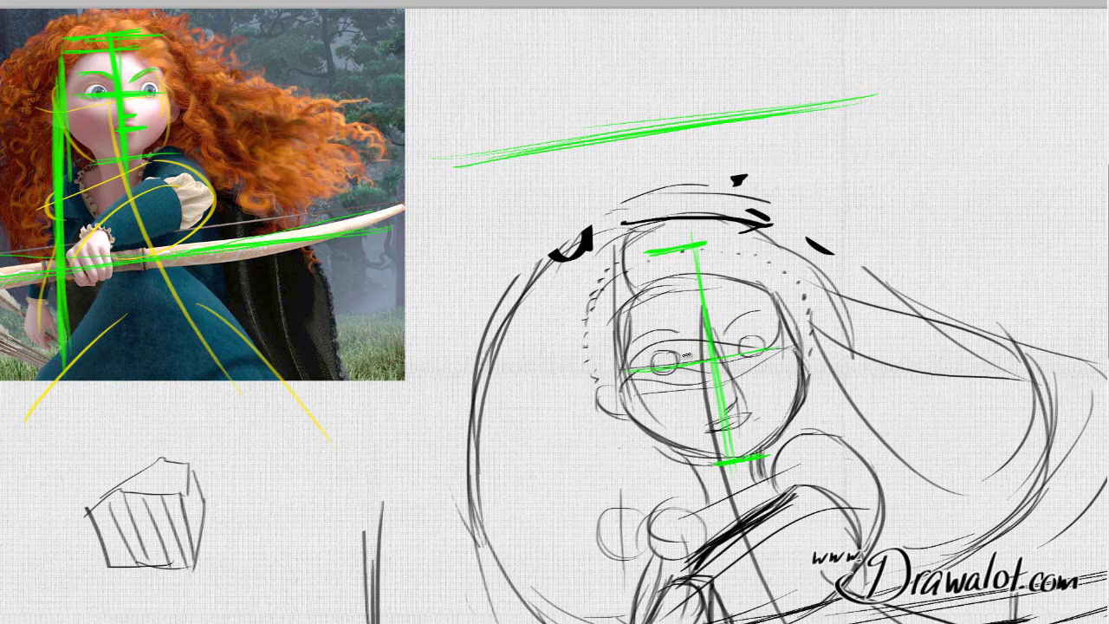
mouse_move(660, 343)
left_mouse_down()
mouse_move(668, 363)
mouse_move(658, 341)
mouse_move(649, 364)
mouse_move(662, 355)
left_mouse_up()
mouse_move(755, 333)
left_mouse_down()
mouse_move(741, 345)
mouse_move(766, 340)
mouse_move(750, 348)
left_mouse_up()
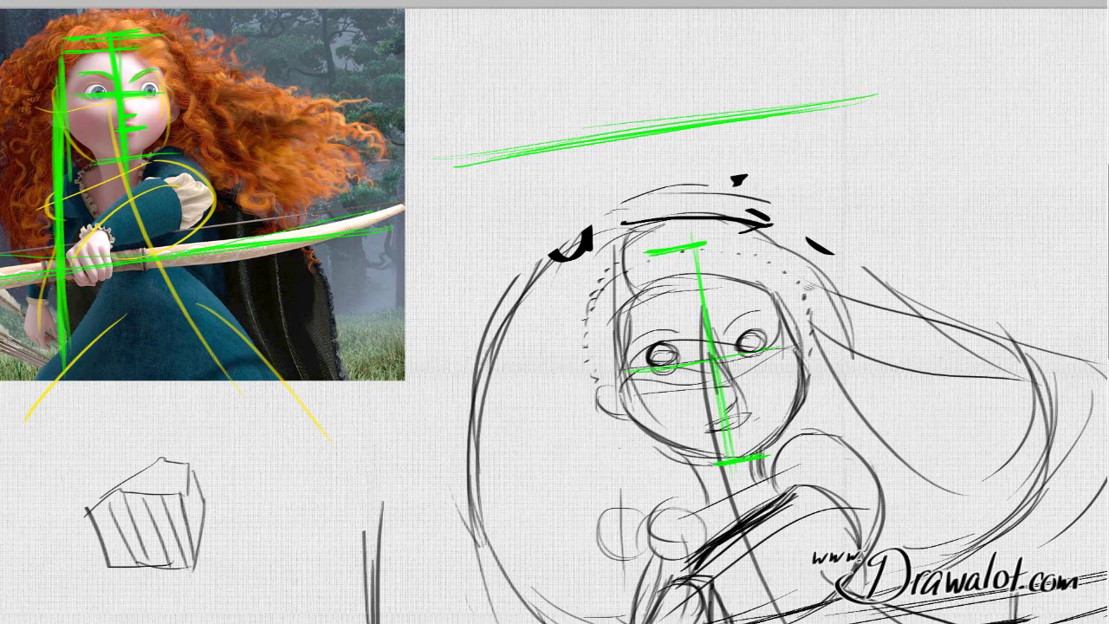
- Draw the nose and lips in black, then green guides beside the left eye and through the right eye
mouse_move(712, 381)
left_mouse_down()
mouse_move(719, 404)
mouse_move(746, 390)
mouse_move(722, 397)
left_mouse_up()
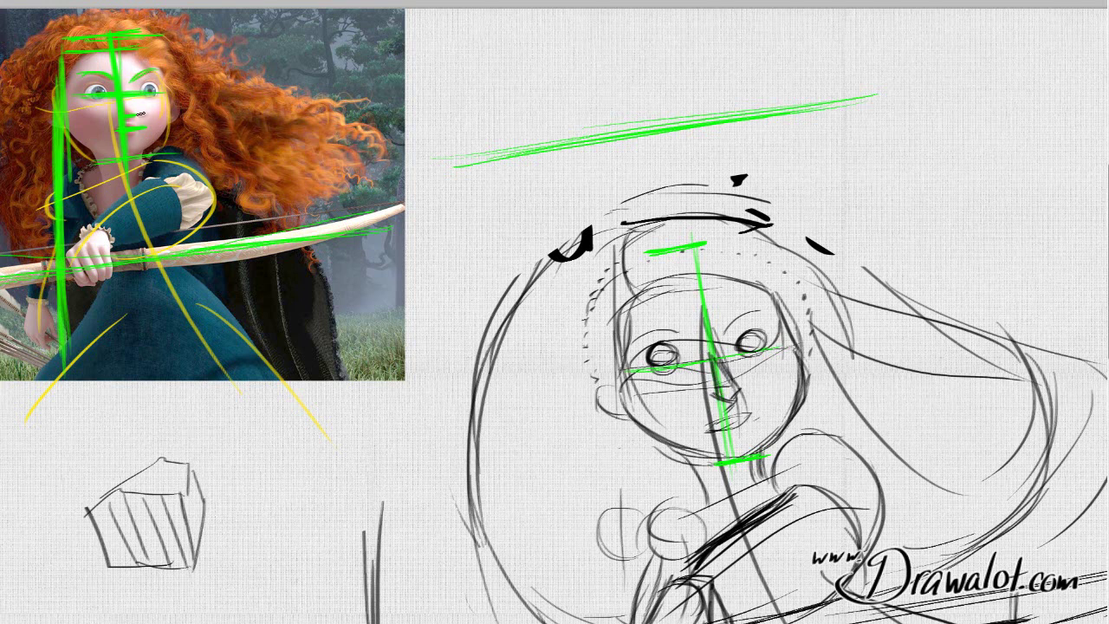
mouse_move(731, 415)
left_mouse_down()
mouse_move(712, 426)
mouse_move(758, 416)
mouse_move(735, 427)
left_mouse_up()
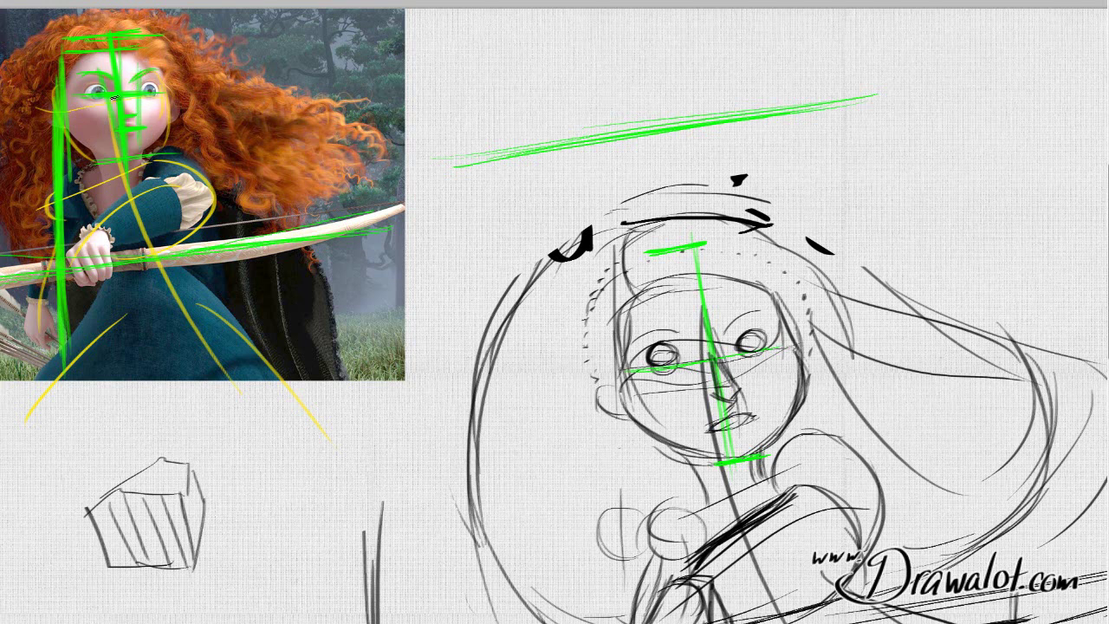
left_click_drag(667, 333, 716, 447)
left_click_drag(743, 319, 738, 385)
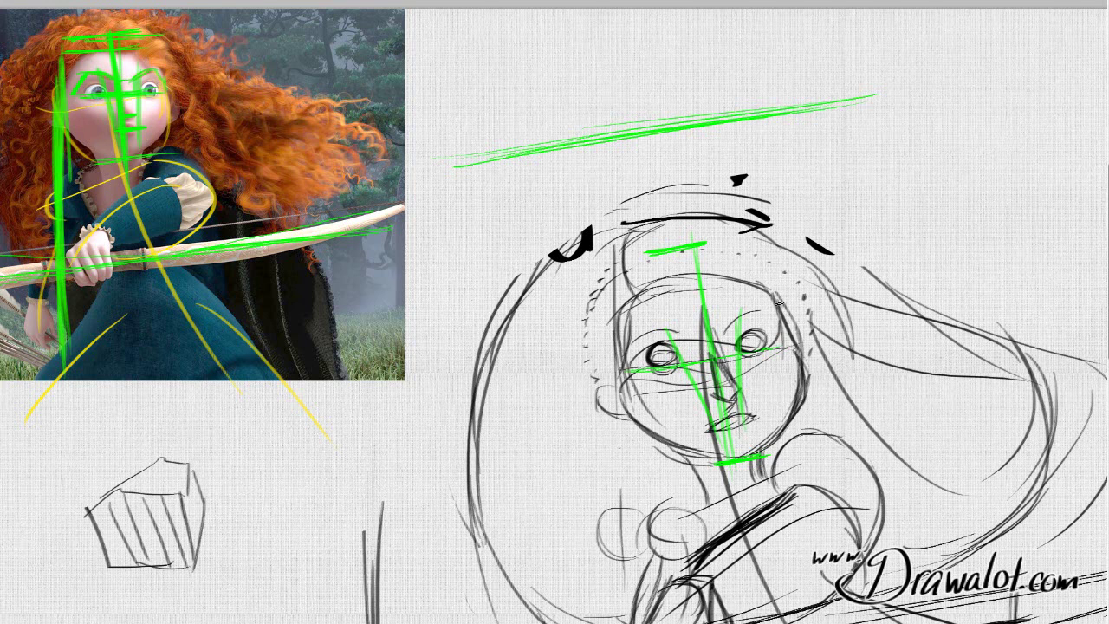
- Draw a green guide along the eyes' outer edge, an eyelid line above them, and the nose bridge
mouse_move(628, 371)
left_mouse_down()
mouse_move(645, 328)
mouse_move(717, 328)
mouse_move(758, 312)
mouse_move(778, 346)
left_mouse_up()
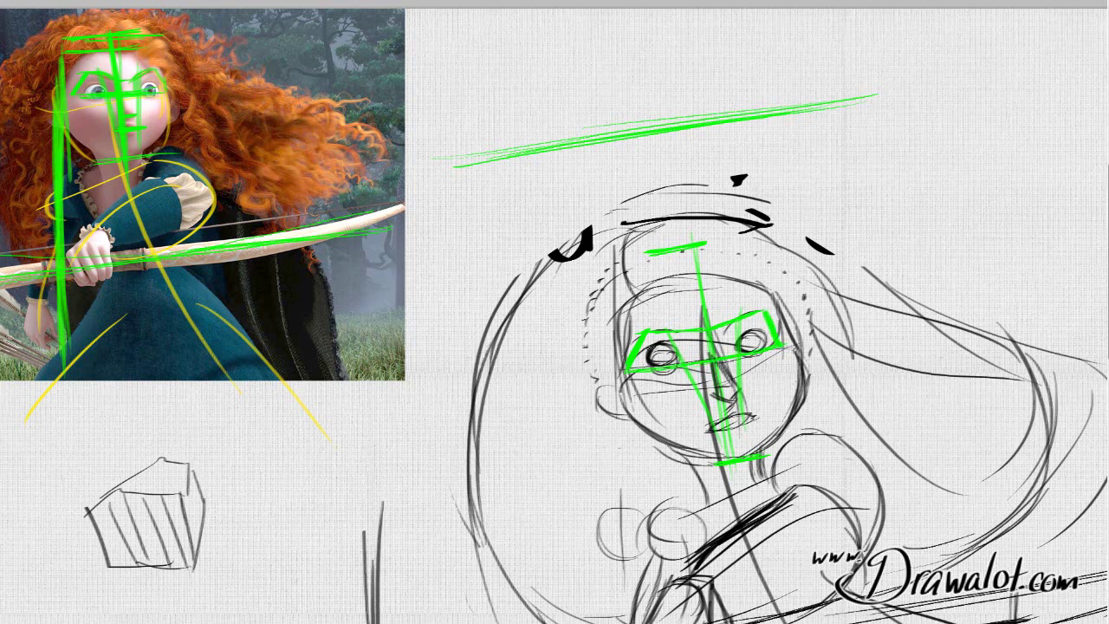
mouse_move(638, 343)
left_mouse_down()
mouse_move(762, 313)
mouse_move(742, 314)
mouse_move(774, 313)
left_mouse_up()
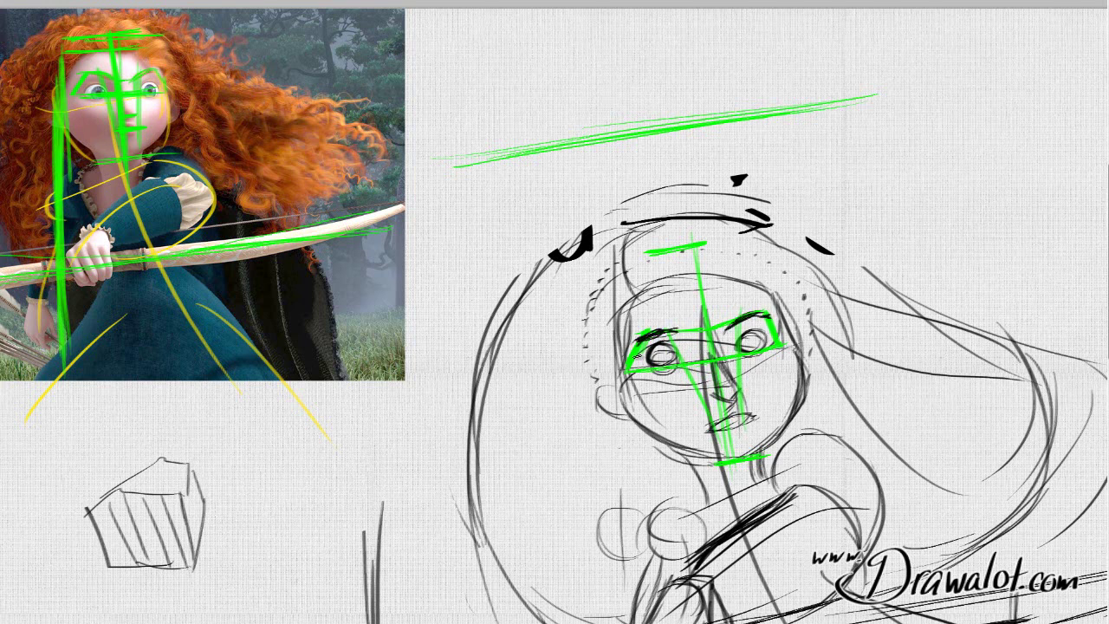
left_click_drag(722, 329, 723, 342)
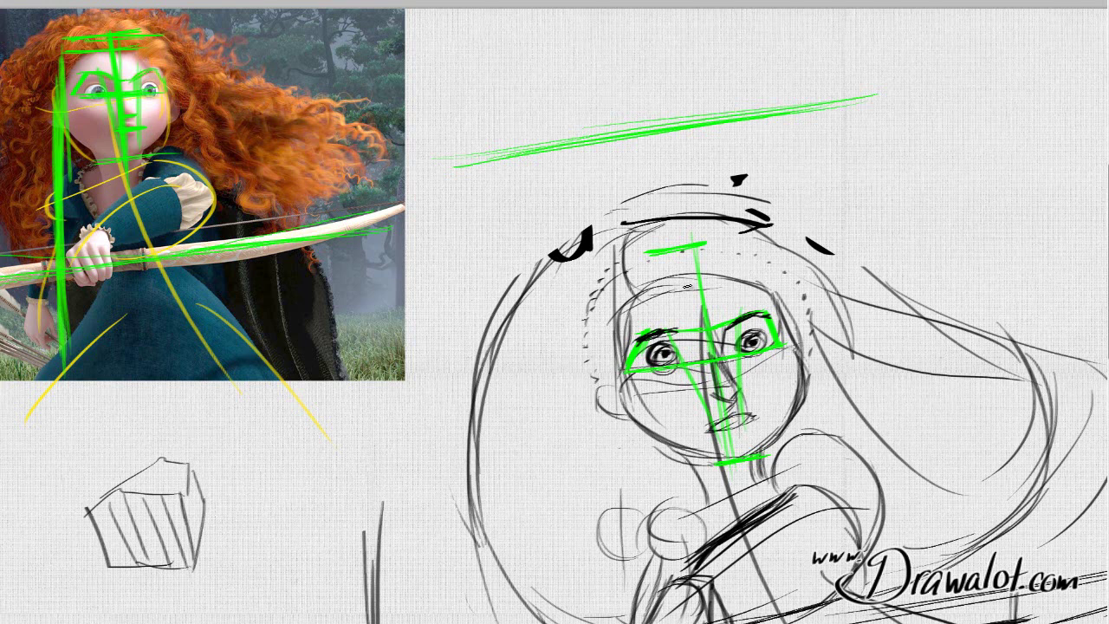
- Thicken both eyebrows, deepen the eye outlines and nostrils, then hide the green guide layer over the photo
mouse_move(679, 328)
left_mouse_down()
mouse_move(635, 340)
mouse_move(648, 327)
mouse_move(701, 324)
left_mouse_up()
mouse_move(758, 303)
left_mouse_down()
mouse_move(729, 322)
mouse_move(767, 307)
mouse_move(734, 318)
left_mouse_up()
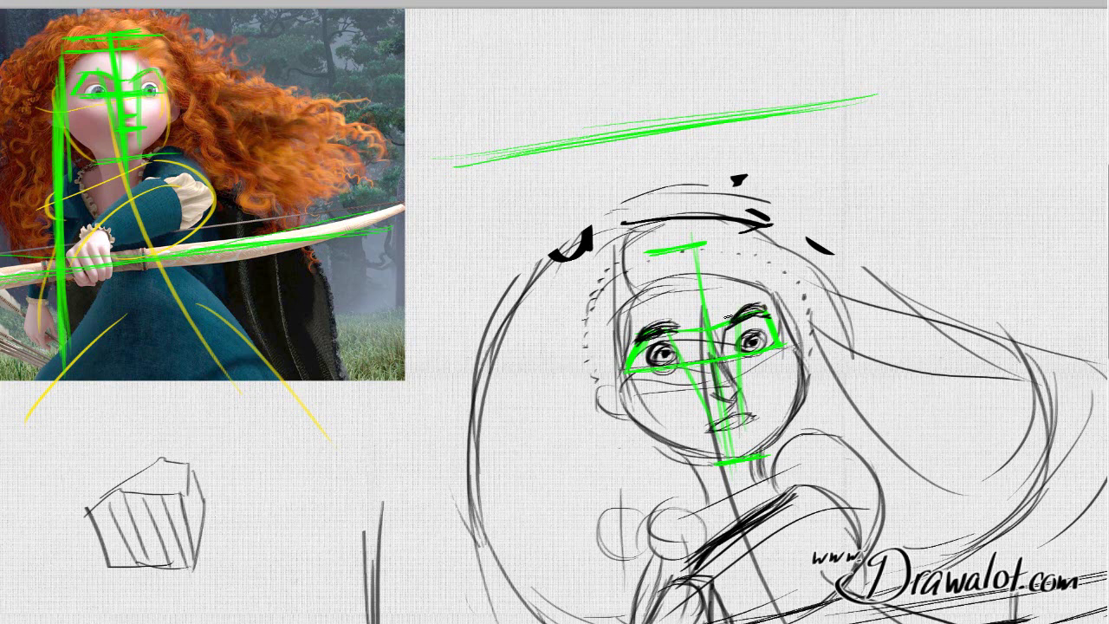
mouse_move(669, 344)
left_mouse_down()
mouse_move(658, 362)
mouse_move(677, 358)
left_mouse_up()
left_click_drag(752, 327, 769, 341)
mouse_move(733, 391)
left_mouse_down()
mouse_move(738, 400)
mouse_move(726, 374)
mouse_move(734, 390)
left_mouse_up()
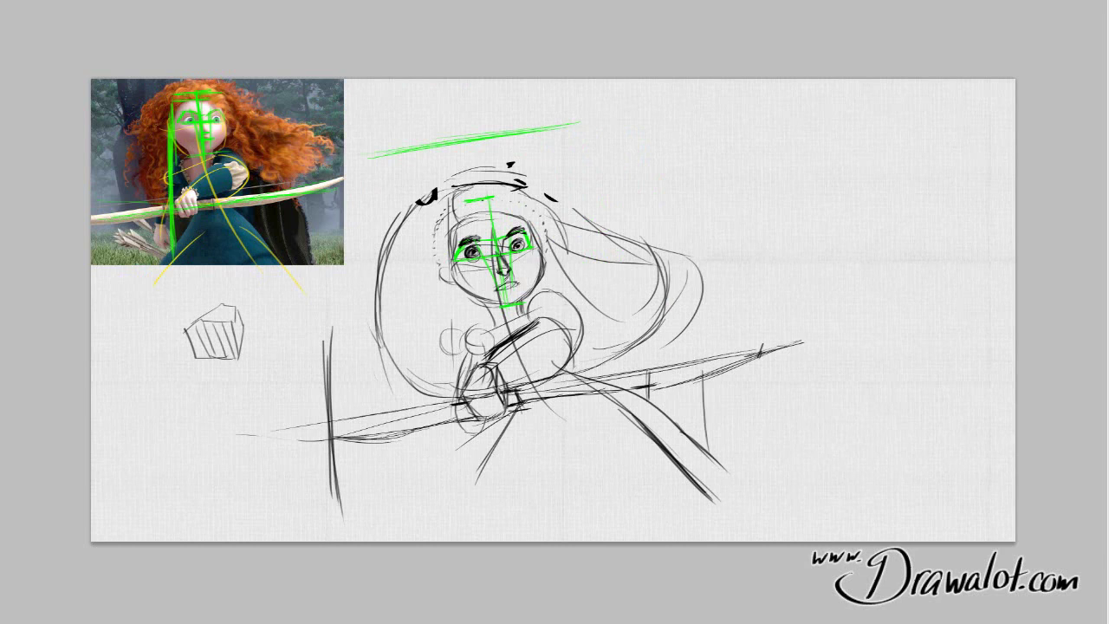
key("ctrl+shift+bracketright")
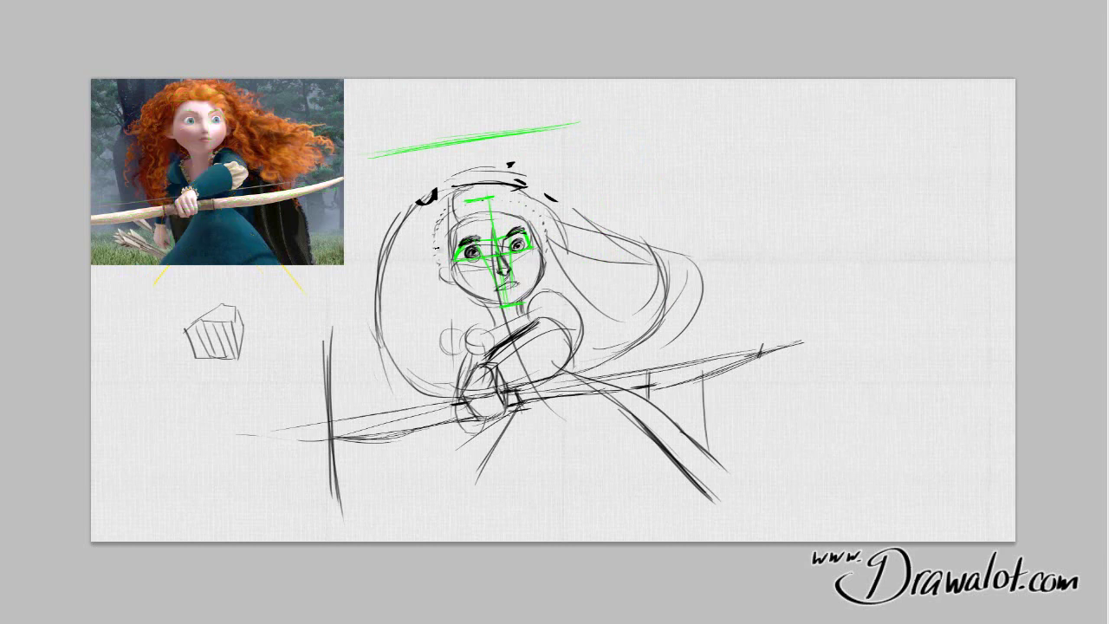